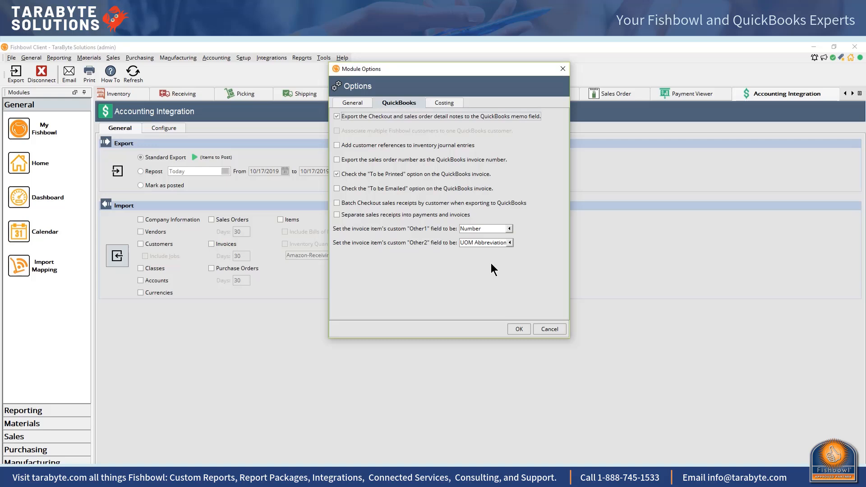
Step: Show the General integration options in Module Options and save them
left_click(356, 102)
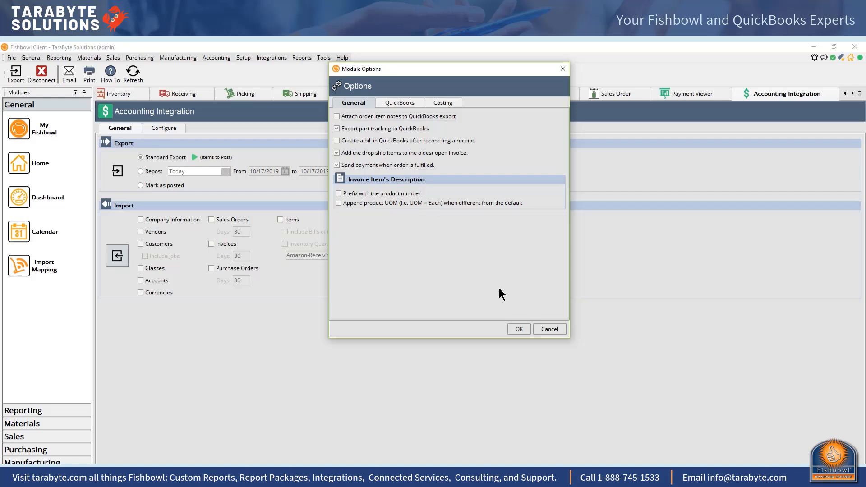
left_click(517, 326)
Step: Export pending Fishbowl data to QuickBooks, dismiss the export summary, and maximize QuickBooks
left_click(115, 167)
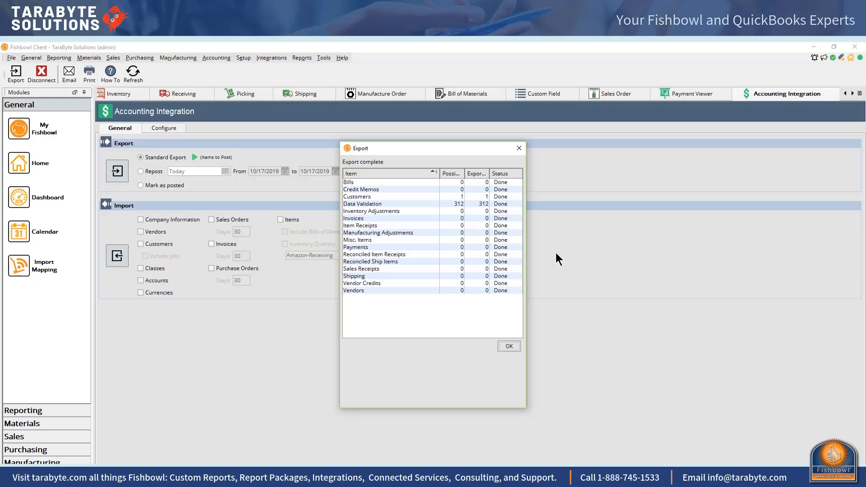
left_click(509, 345)
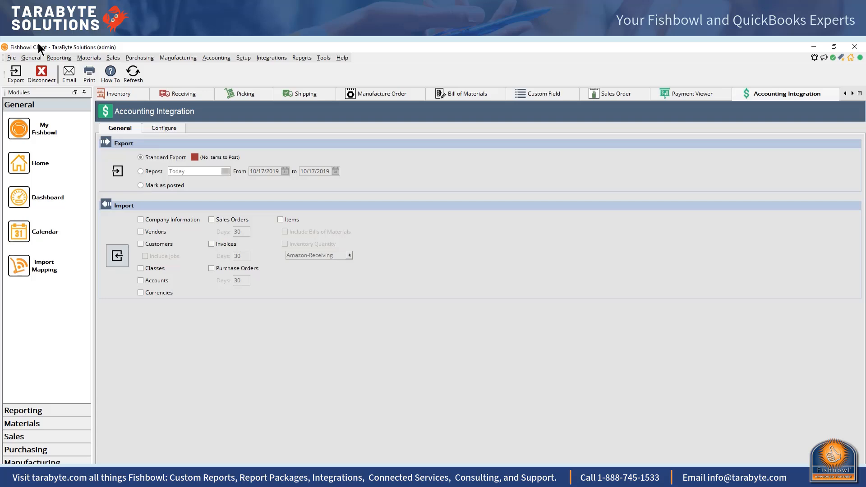
left_click_drag(0, 73, 544, 209)
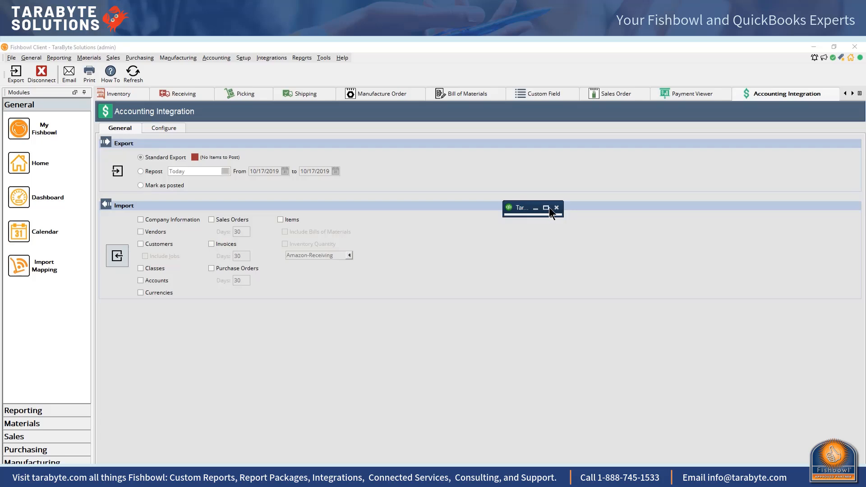
left_click(548, 207)
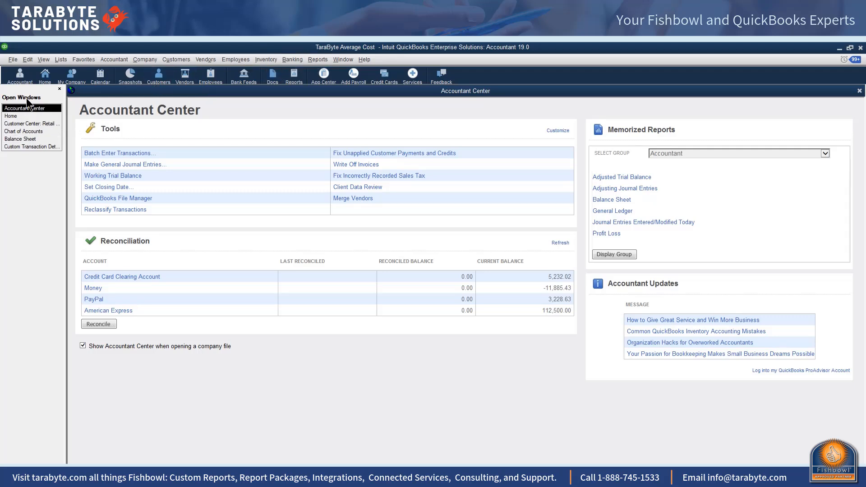
Step: Load previous invoice 12 in Create Invoices and apply the Intuit Product Invoice template
left_click(45, 75)
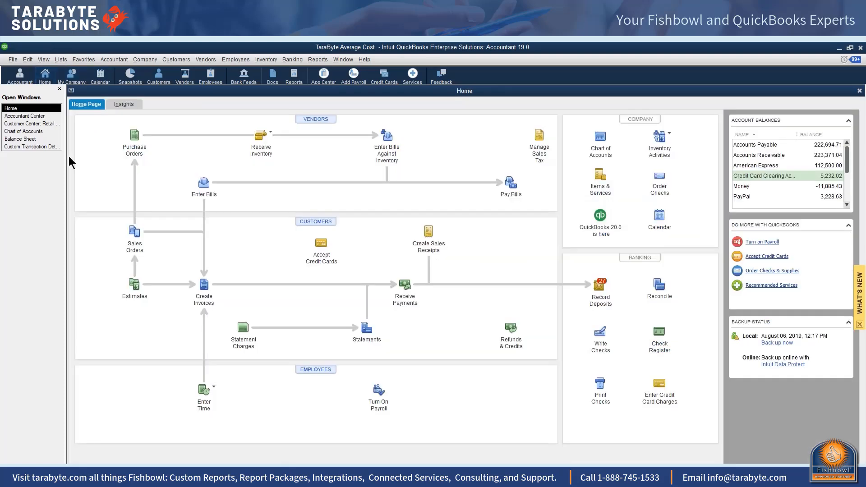
left_click(204, 285)
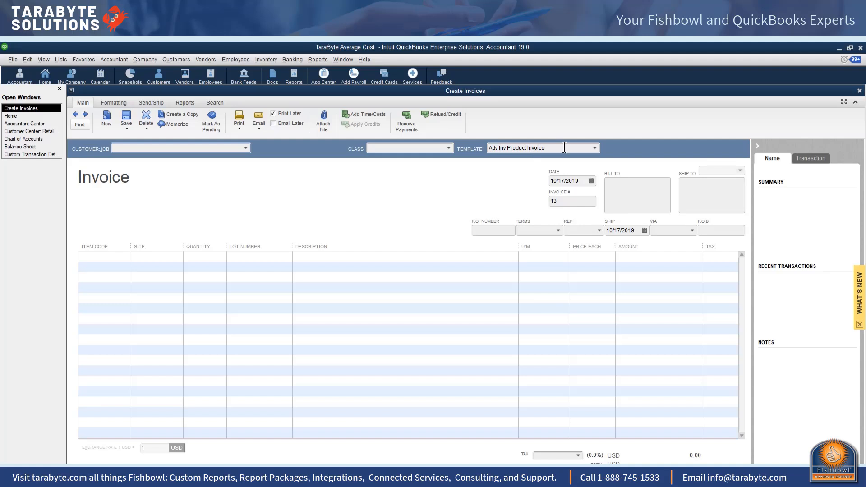
left_click(75, 115)
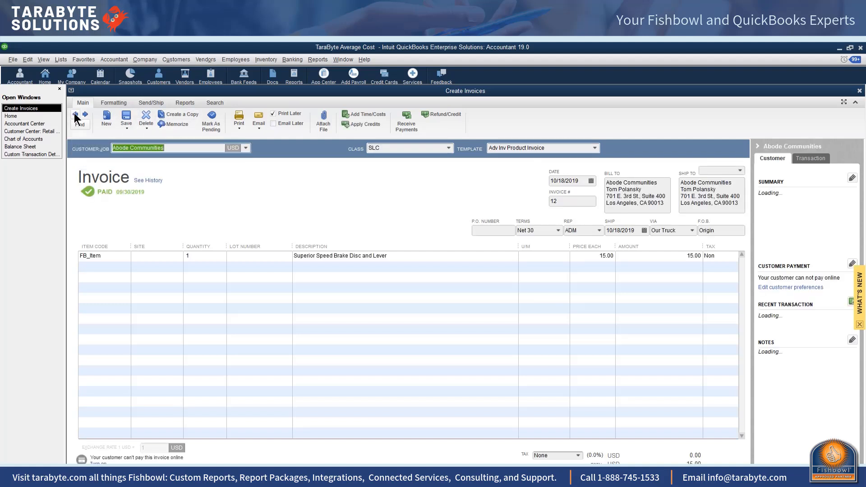
left_click(596, 148)
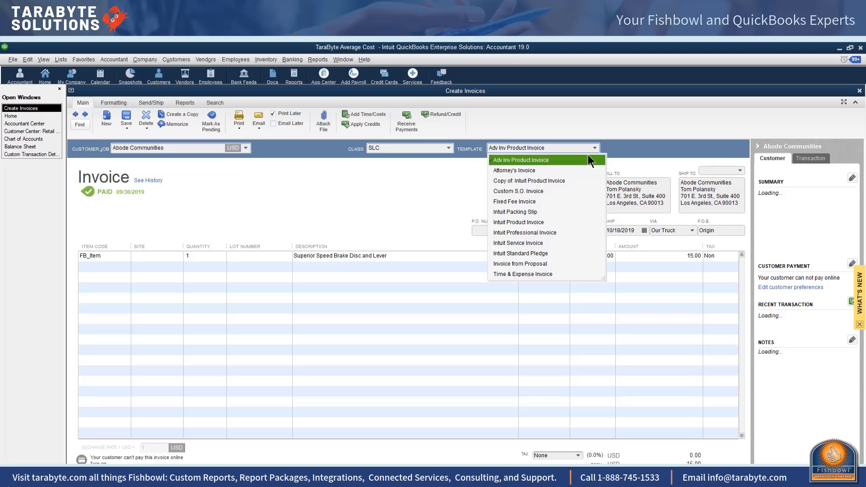
left_click(508, 223)
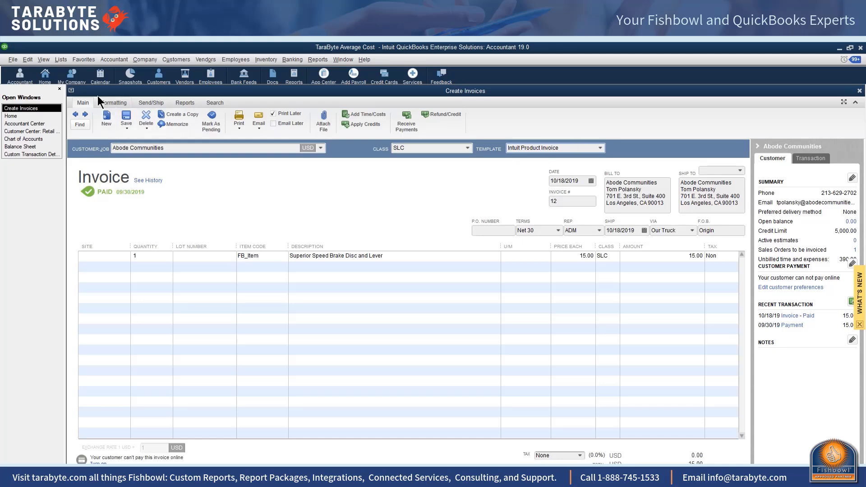
Step: From Lists > Templates, edit the Intuit Product Invoice template
left_click(64, 62)
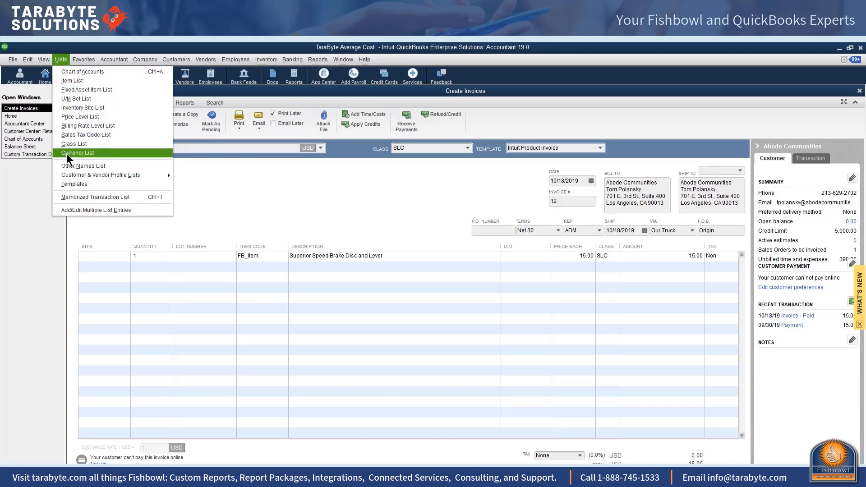
left_click(80, 186)
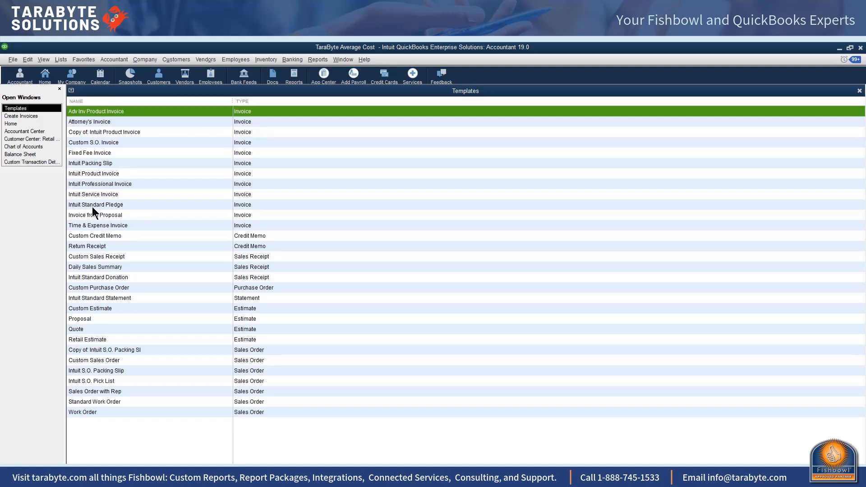
left_click(97, 172)
right_click(97, 172)
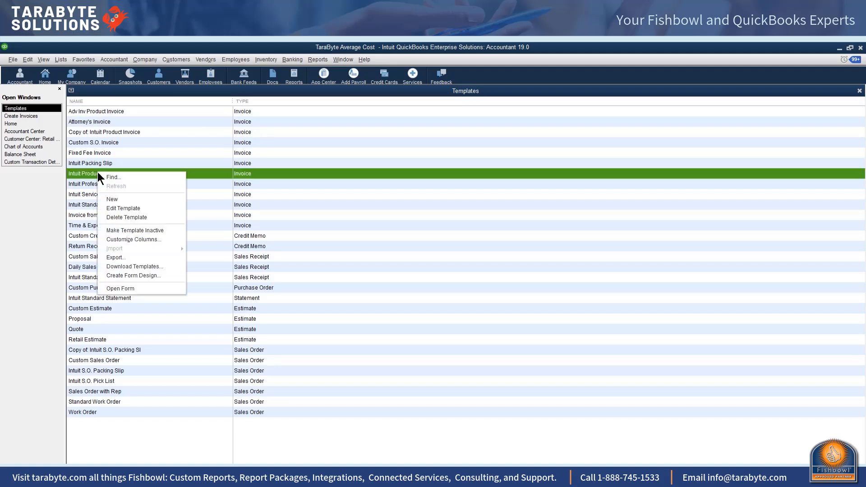
left_click(112, 208)
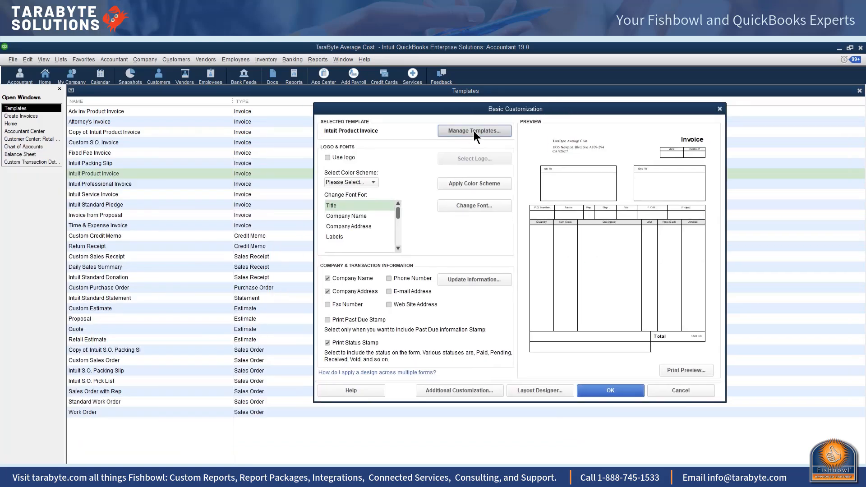
Step: Copy the Intuit Product Invoice template and save the copy as 'Fishbowl Product Invoice'
left_click(474, 131)
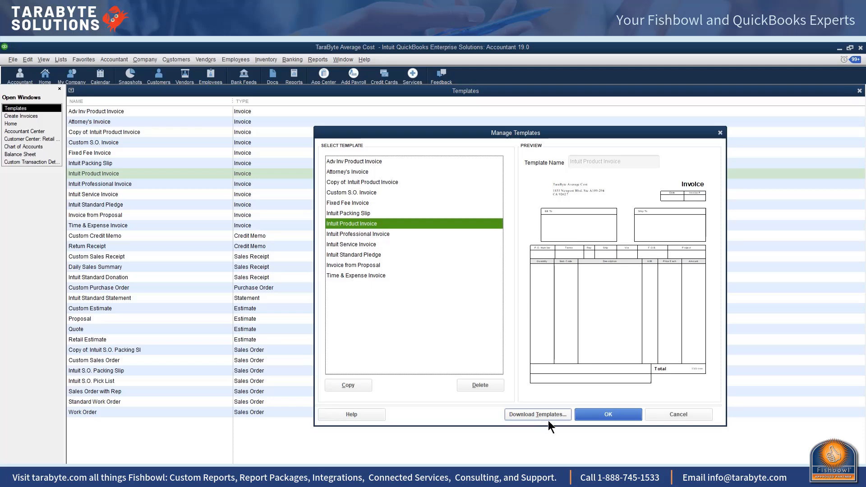
left_click(356, 385)
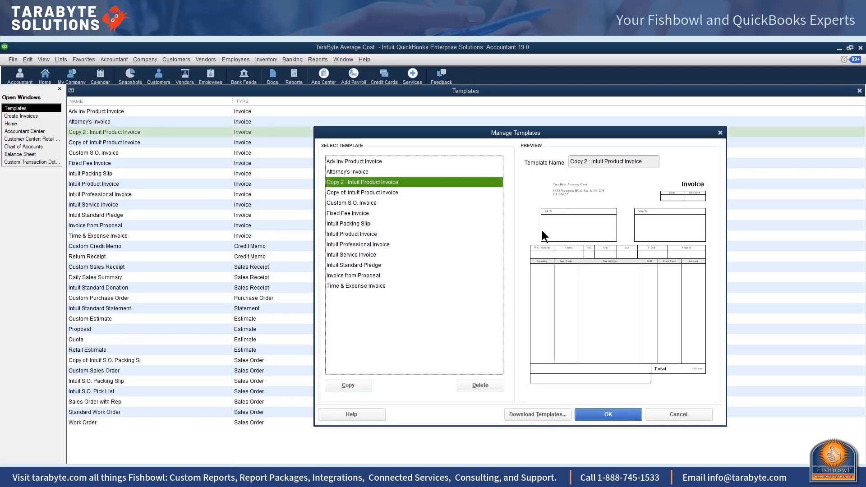
left_click(569, 163)
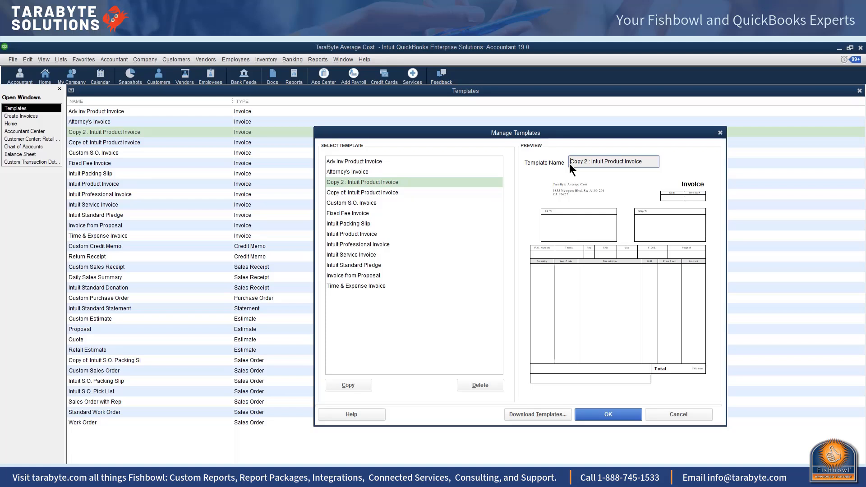
key("Delete")
key("Delete")
key("Delete")
key("Delete")
key("Delete")
key("Delete")
key("Delete")
key("Delete")
key("Delete")
type("Fishbowl")
key("Delete")
key("Delete")
key("Delete")
key("Delete")
key("Delete")
key("Delete")
key("Delete")
left_click(611, 414)
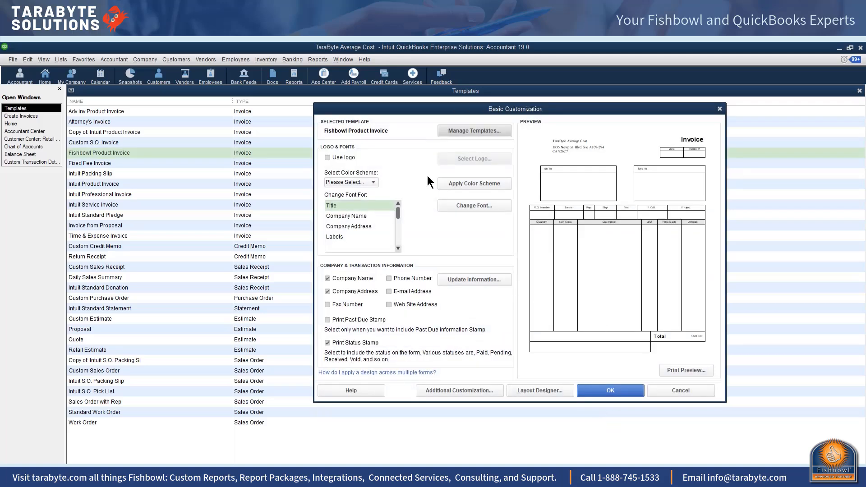
Step: Show the Columns settings under Additional Customization for Fishbowl Product Invoice
left_click(457, 392)
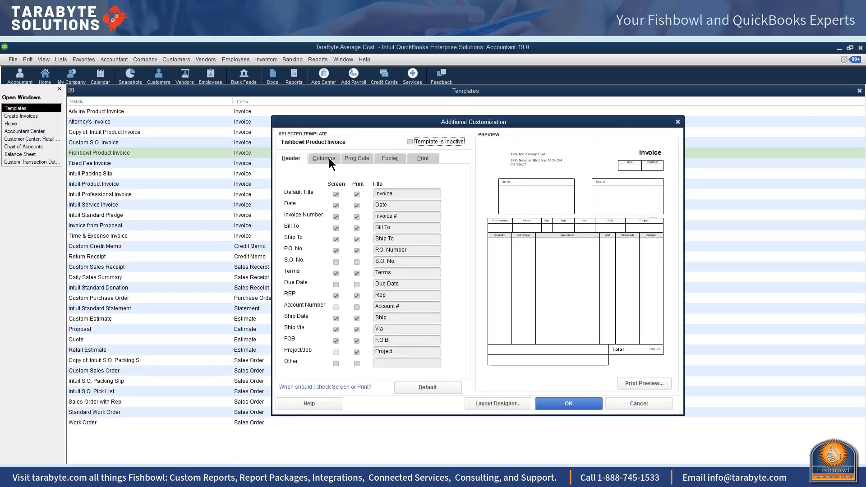
left_click(330, 160)
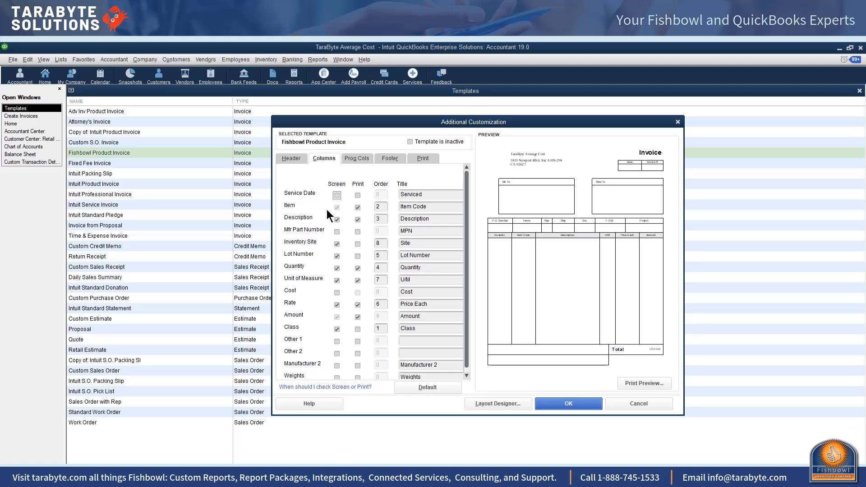
Step: Stop printing Item Code and remove the Inventory Site, Lot Number and U/M columns
left_click(357, 208)
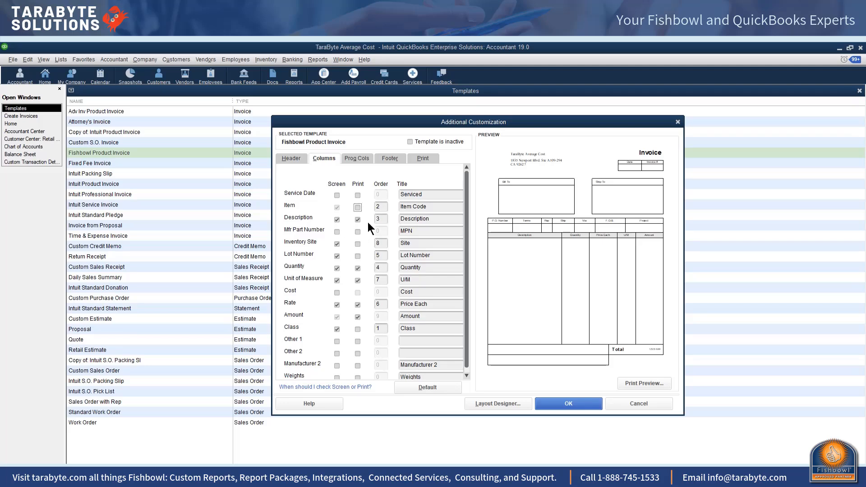
left_click(337, 244)
left_click(337, 256)
left_click(337, 280)
left_click(358, 280)
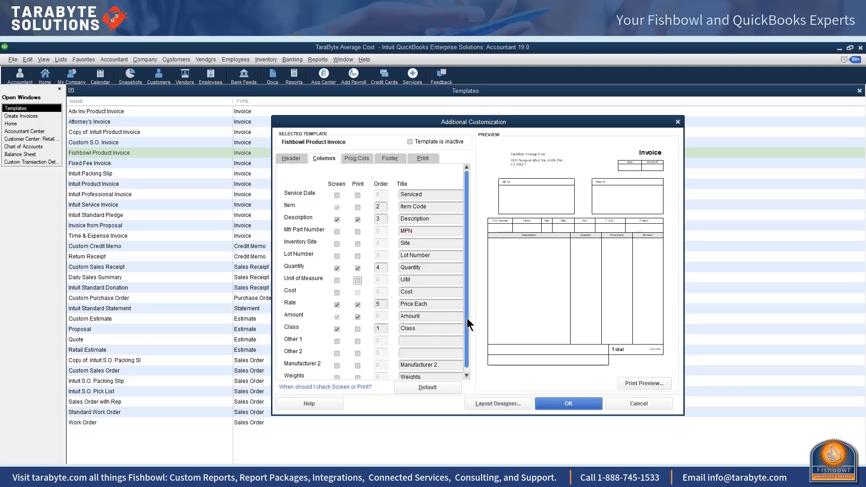
Step: Enable Other 1 and Other 2 columns on screen and print, accepting the overlap warnings
left_click_drag(466, 318, 471, 353)
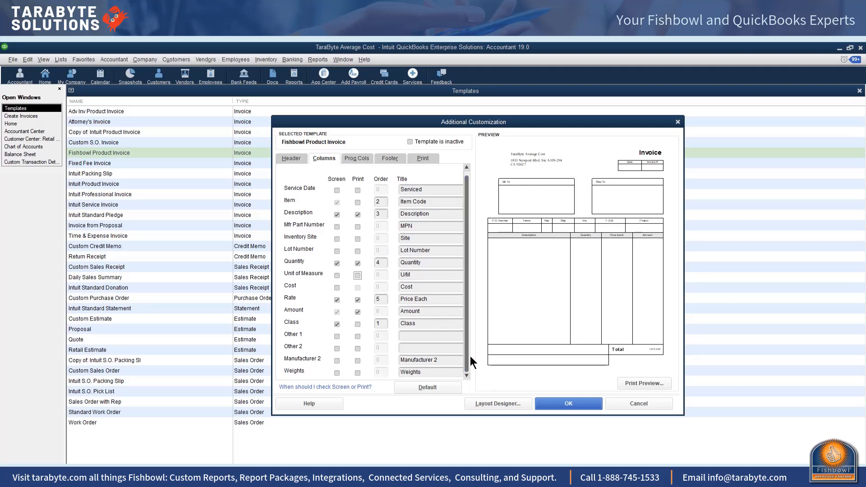
left_click(336, 334)
left_click(336, 348)
left_click(358, 336)
key("Return")
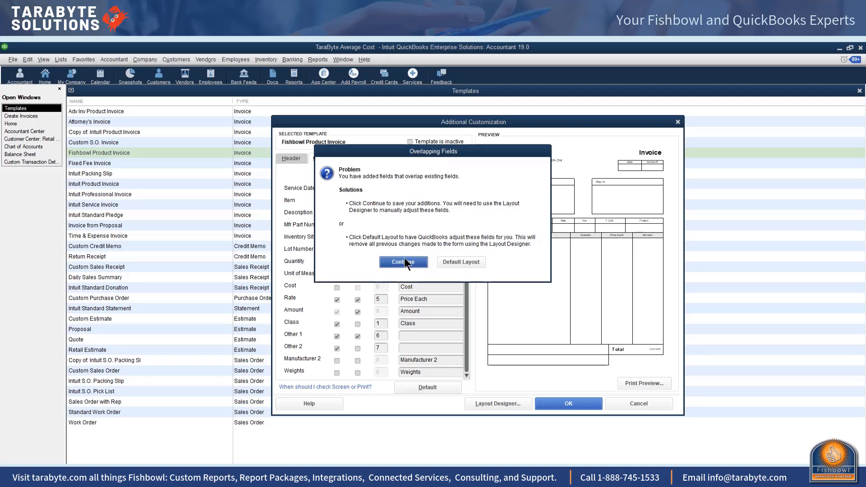
left_click(358, 348)
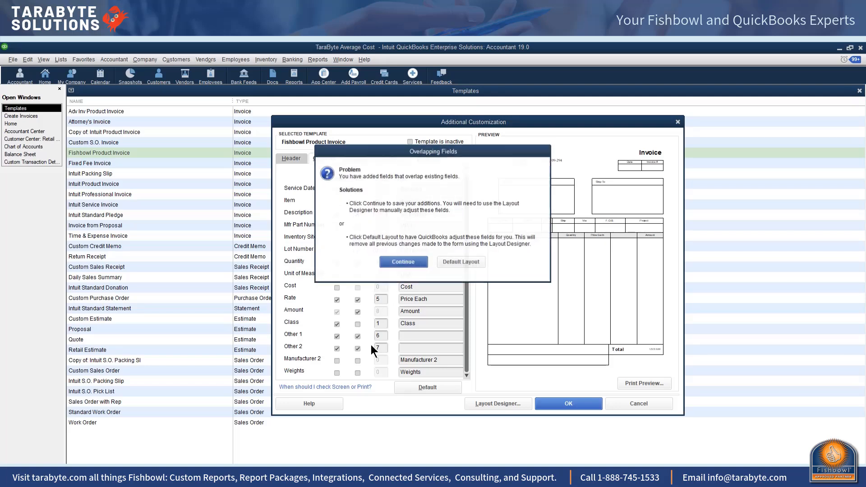
left_click(402, 262)
left_click(413, 335)
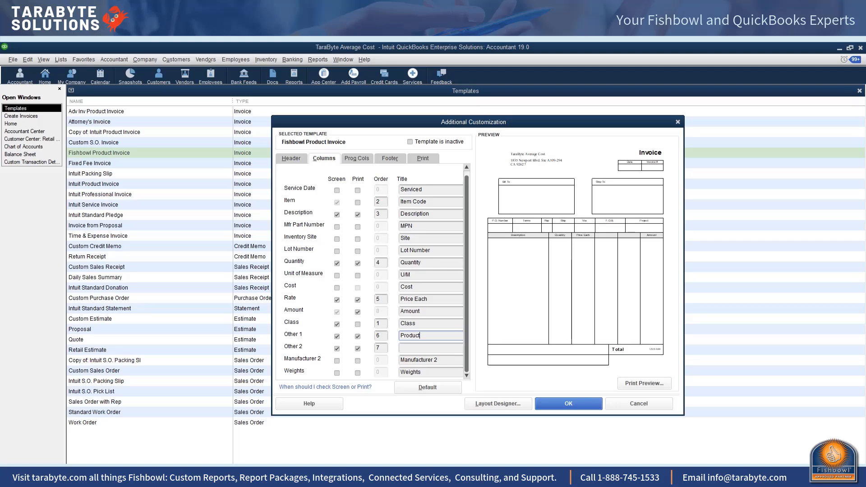
Step: Confirm the Product title, title Other 2 'UM', and save the template customization
key("Tab")
left_click(417, 347)
type("UM")
left_click(559, 404)
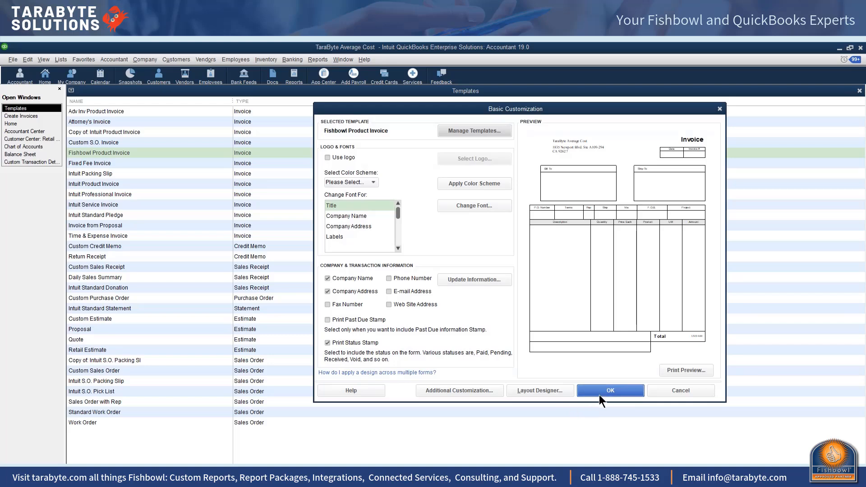
left_click(602, 393)
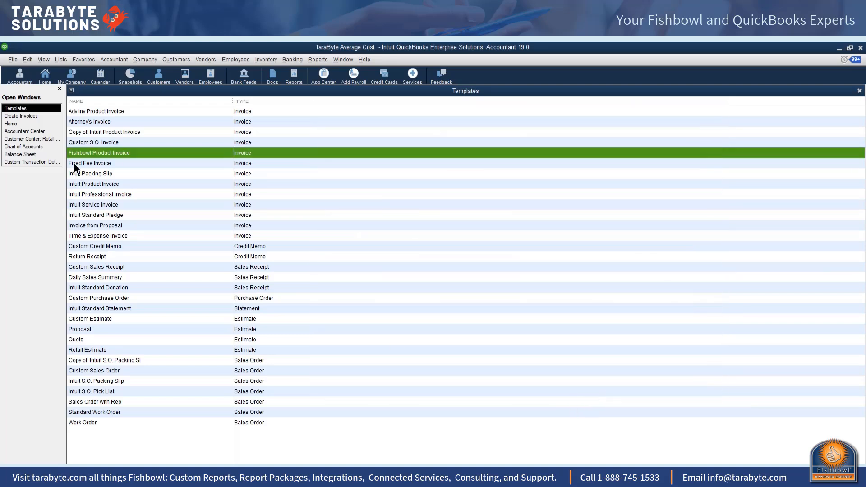
Step: Apply Fishbowl Product Invoice to invoice 12 and narrow its Description column
left_click(34, 116)
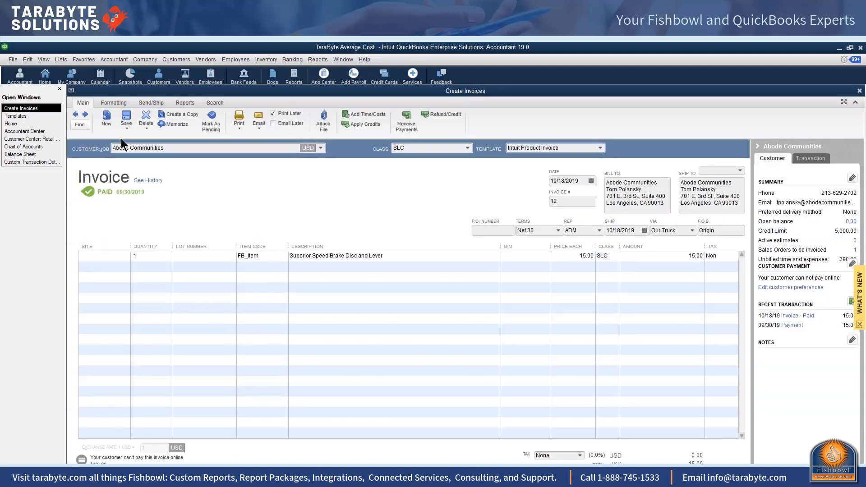
left_click(600, 147)
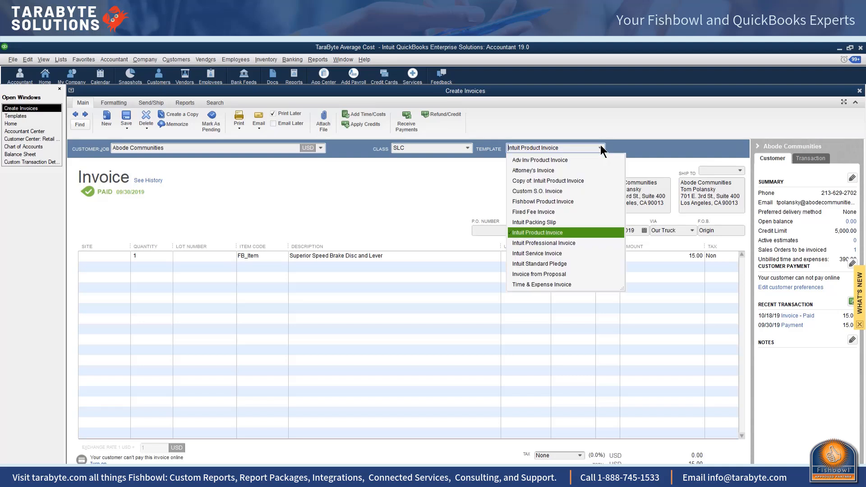
left_click(538, 201)
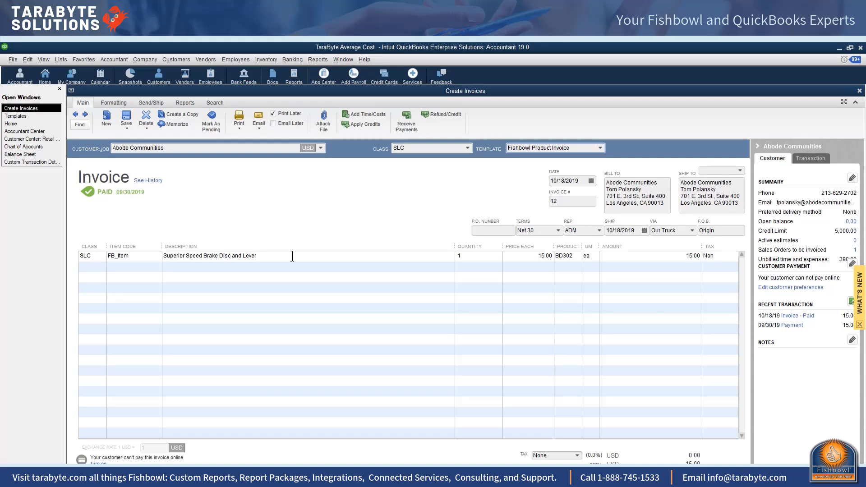
left_click_drag(455, 251, 314, 248)
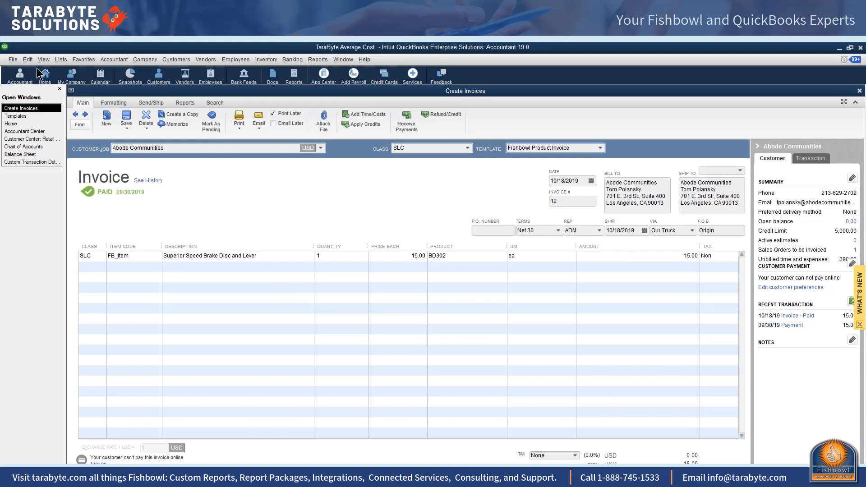
Step: Record invoice 12 and check its print preview showing Product BD302 and UM ea columns
left_click(13, 59)
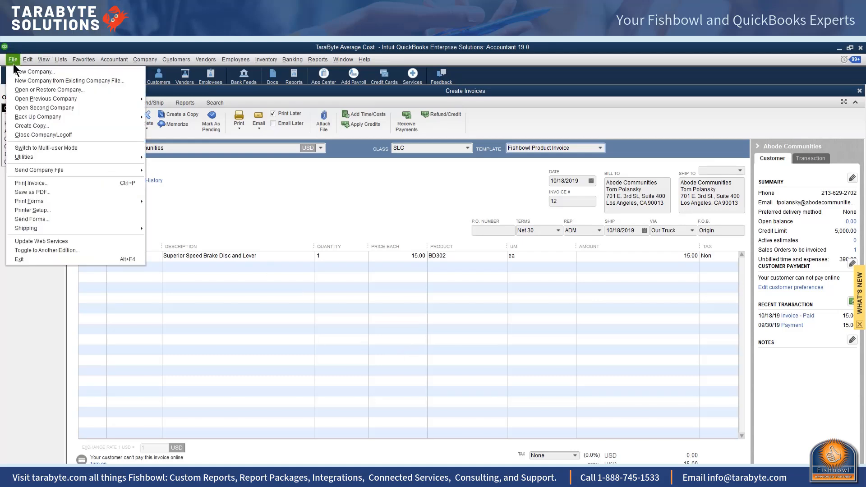
left_click(239, 118)
left_click(239, 118)
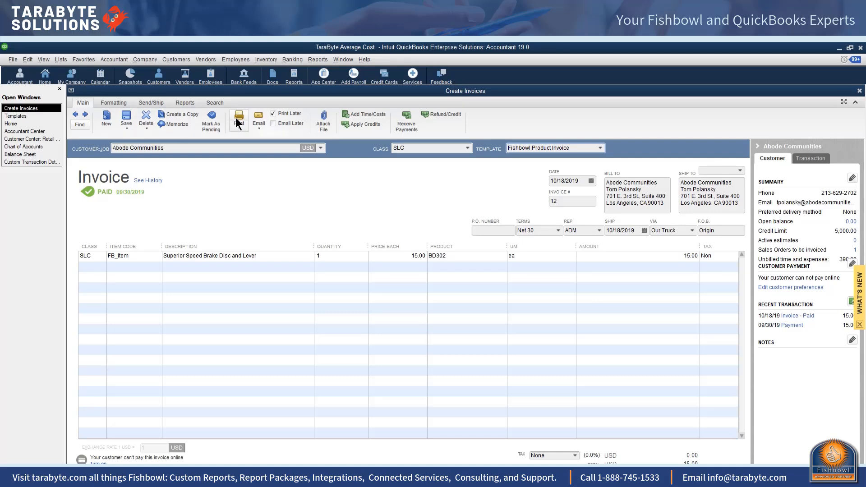
left_click(404, 200)
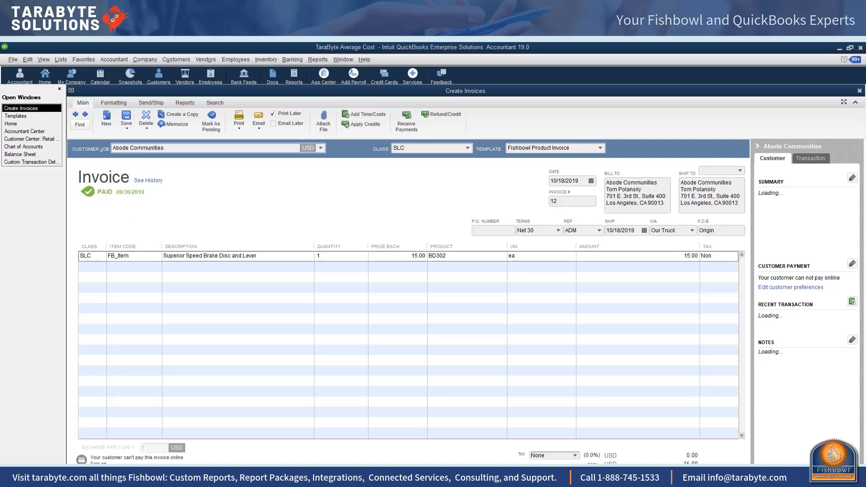
left_click(469, 284)
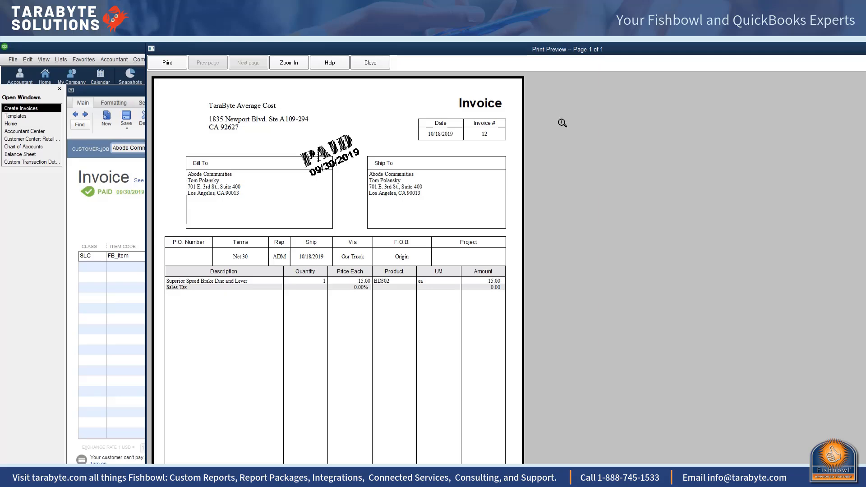
left_click(383, 62)
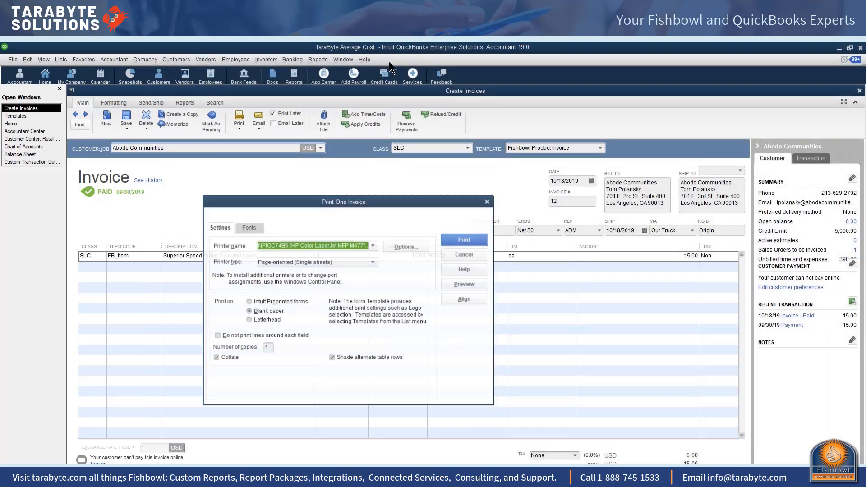
Step: Close the print settings and open the column customization for the Fishbowl Product Invoice template
left_click(488, 201)
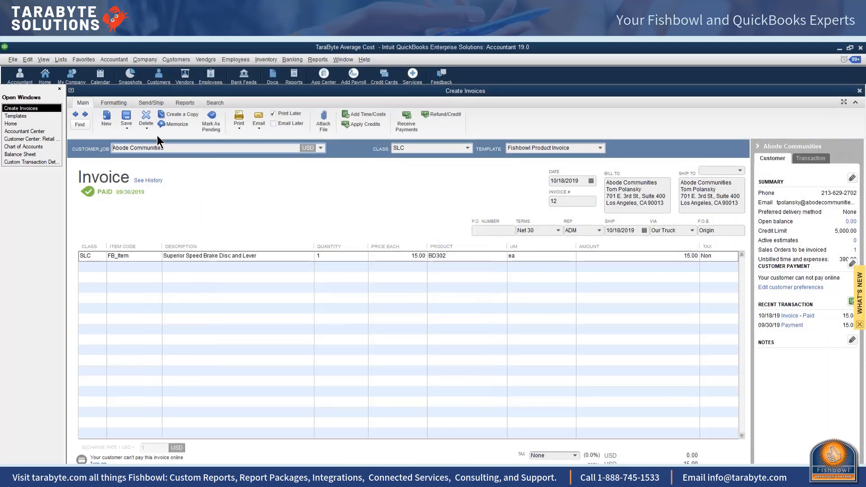
left_click(112, 105)
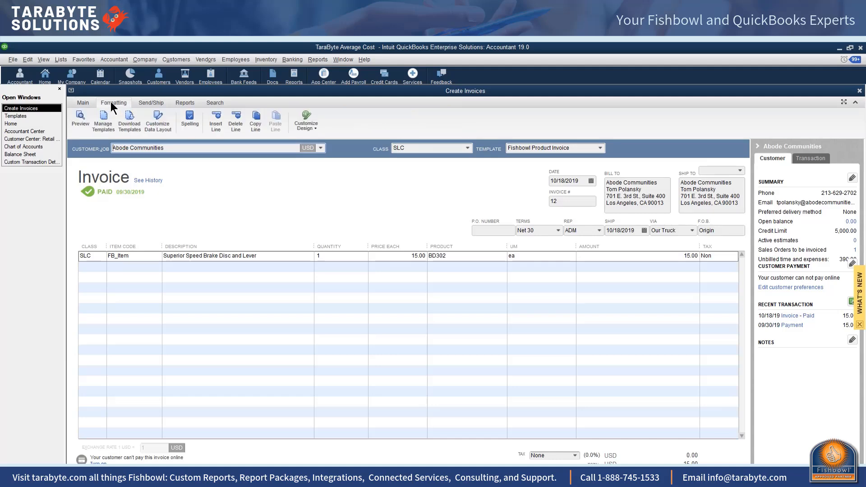
left_click(103, 120)
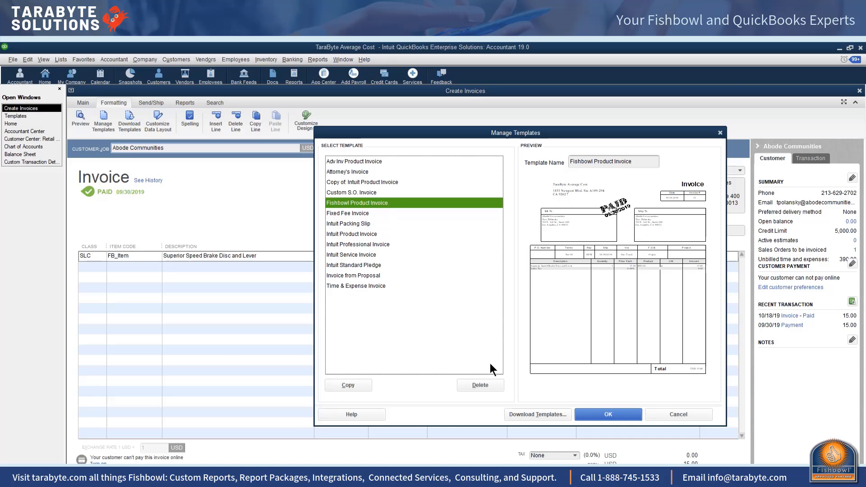
left_click(607, 413)
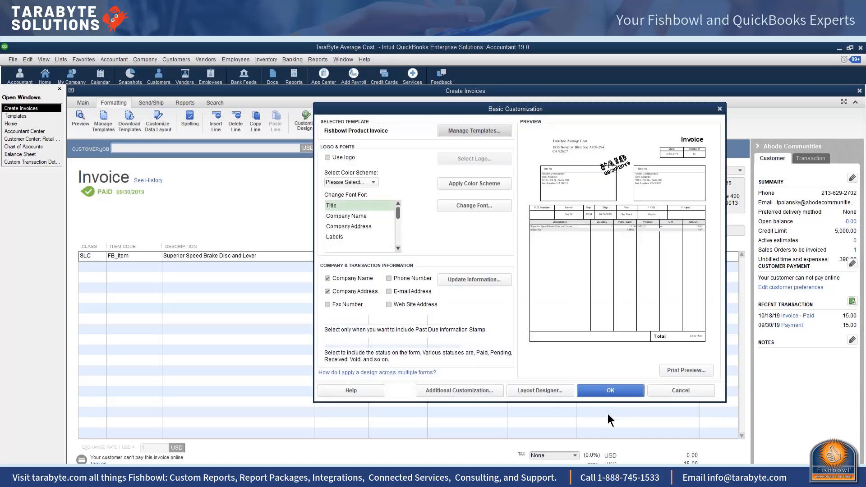
left_click(469, 389)
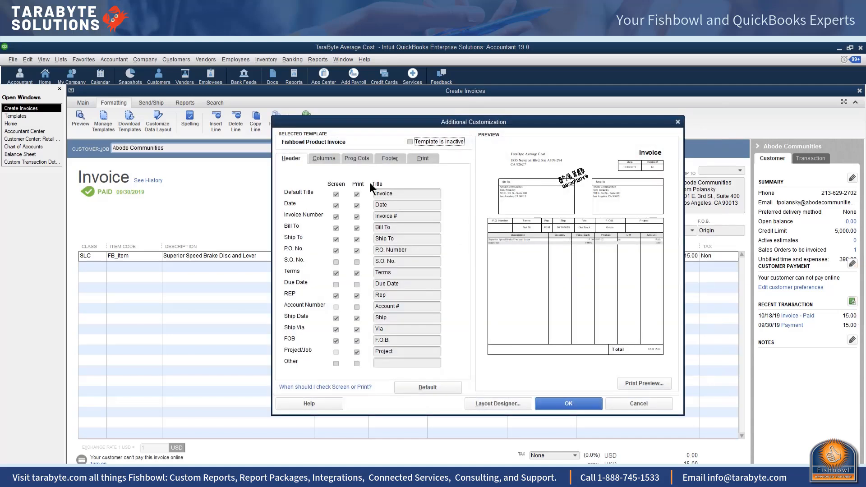
left_click(323, 161)
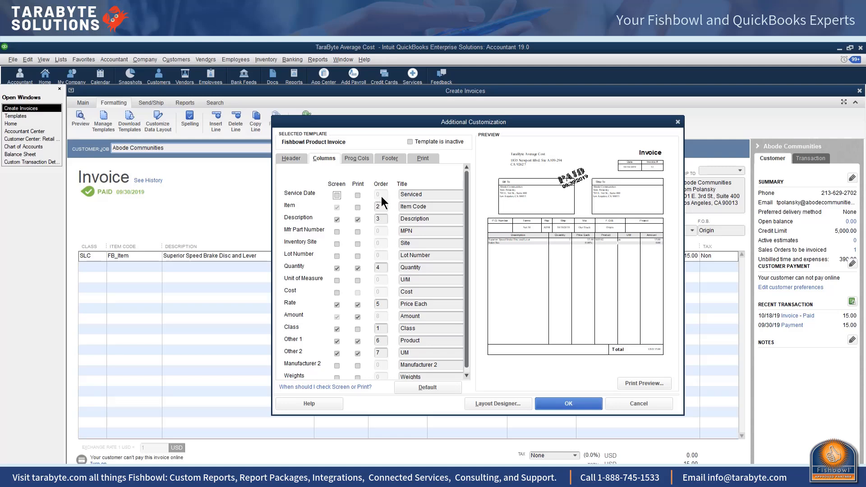
Step: Set the Product (Other 1) column order to 3 and the UM (Other 2) column order to 6
double_click(382, 219)
double_click(381, 341)
type("3")
key("Tab")
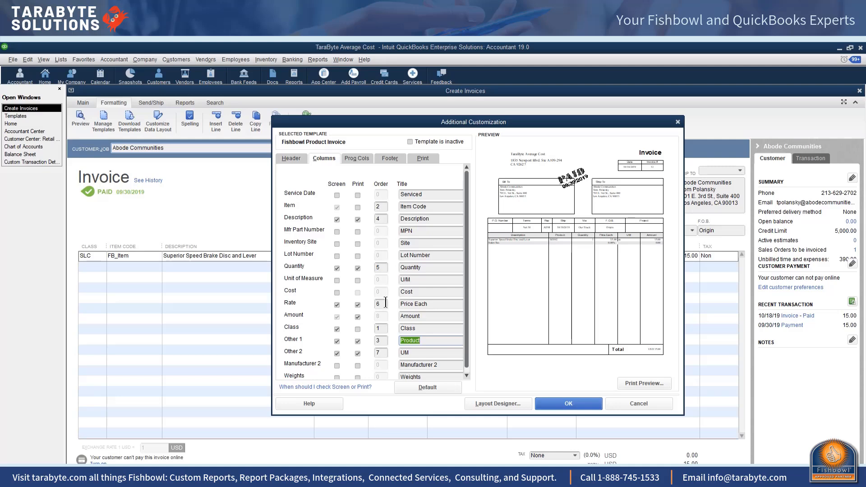
left_click(384, 353)
type("6")
key("Tab")
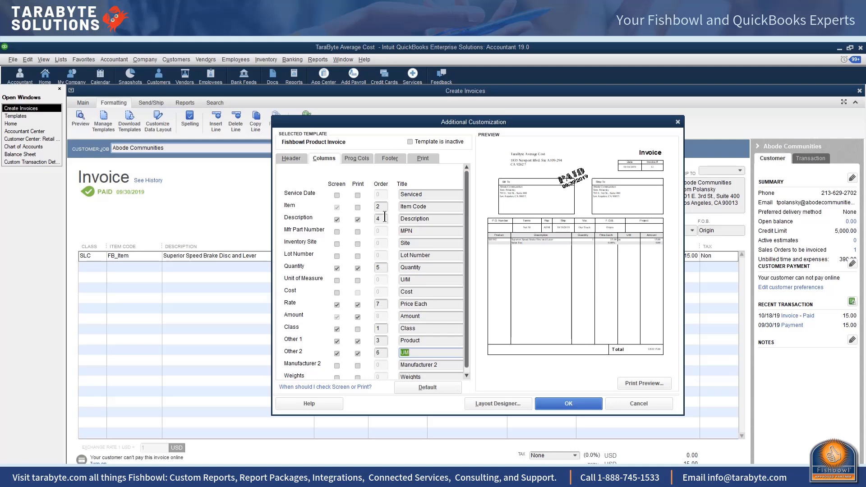
Step: Check the Class, Product and Quantity order numbers, then save the new column layout
left_click(384, 328)
left_click(384, 341)
left_click(383, 267)
left_click(565, 404)
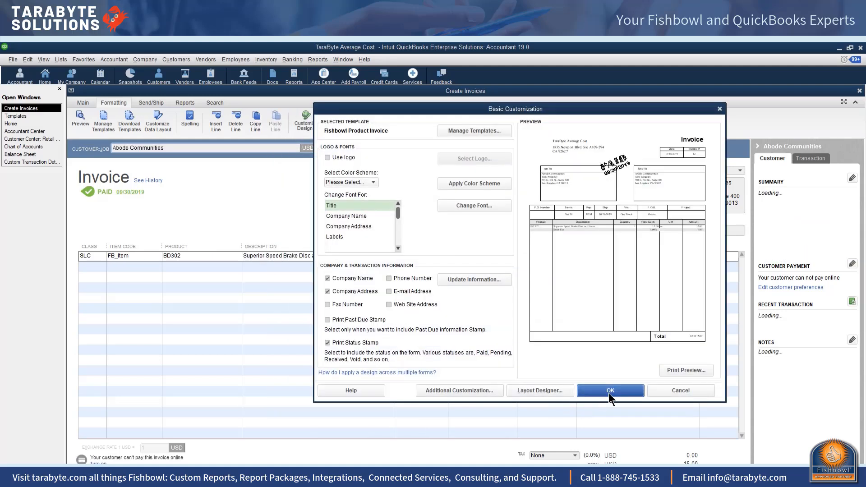
left_click(610, 391)
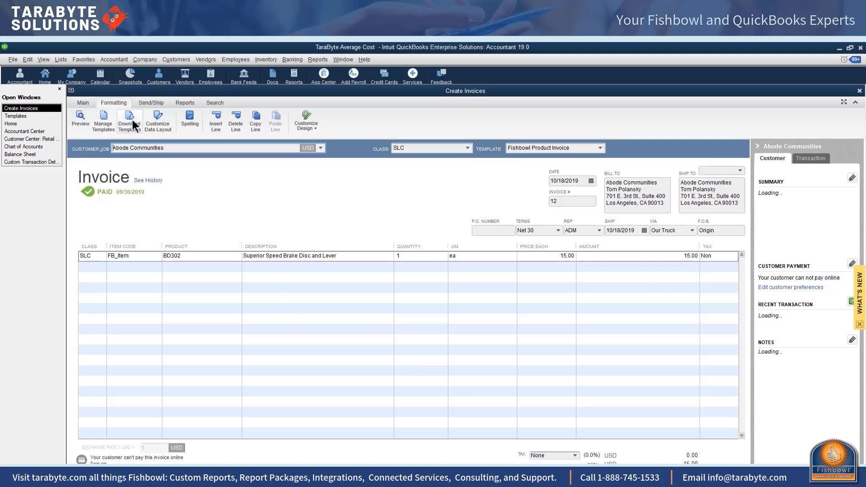
Step: Preview invoice 12 to confirm the order Product, Description, Quantity, Price Each, UM, Amount
left_click(83, 102)
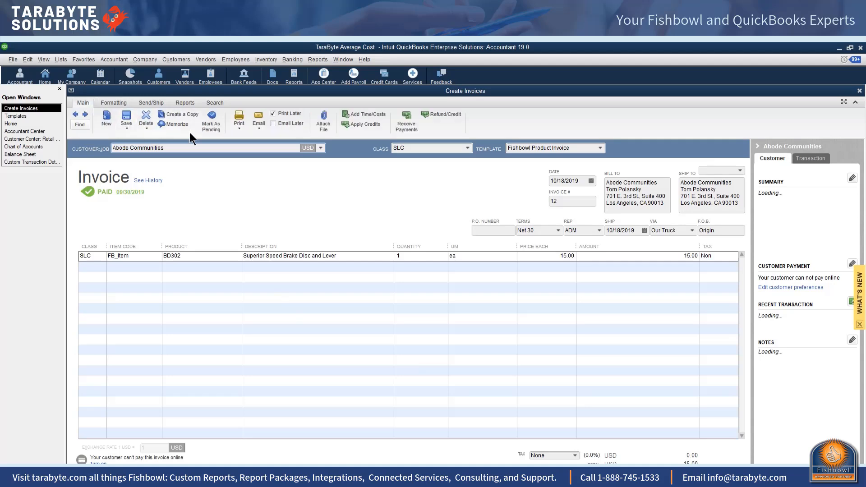
left_click(242, 118)
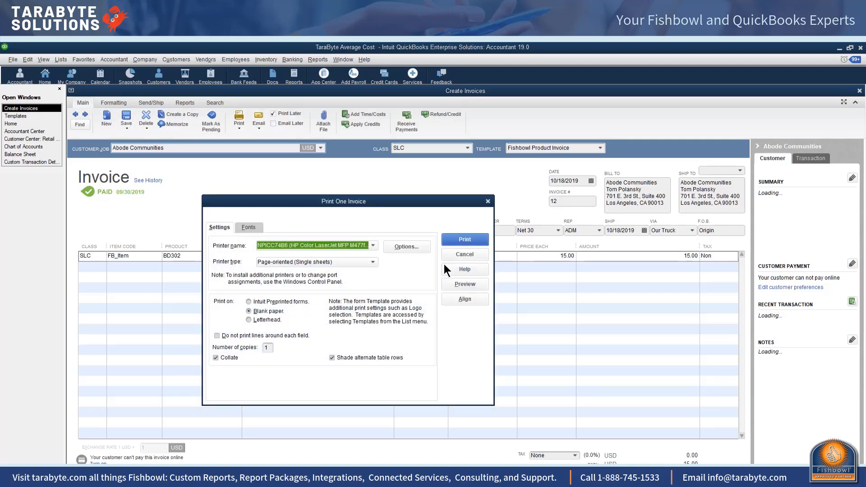
left_click(475, 282)
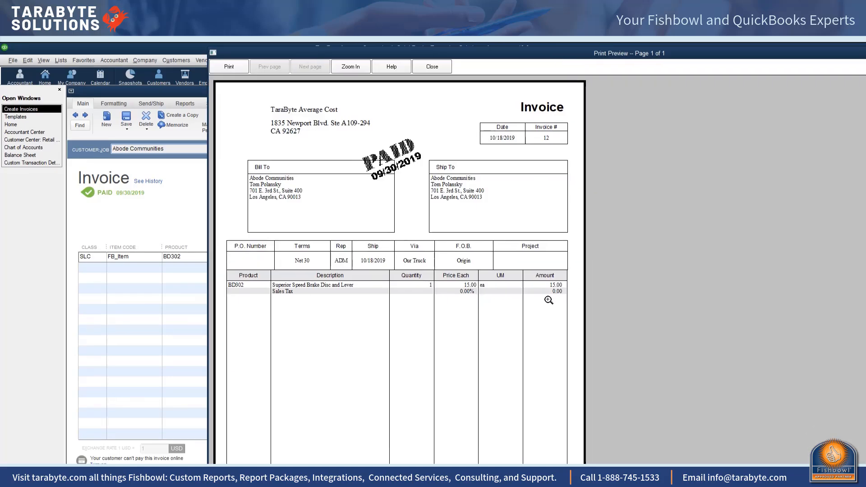